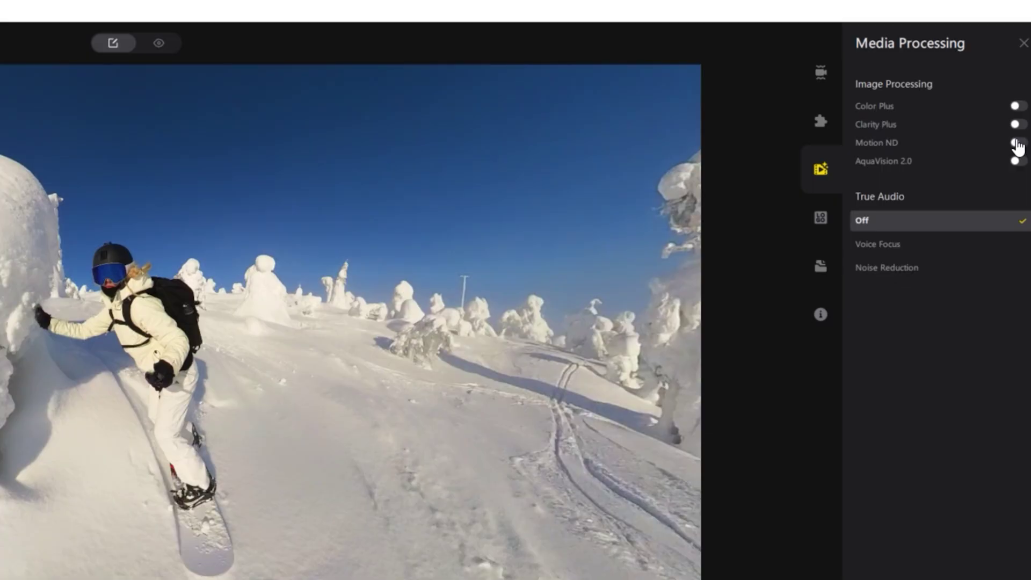
- Try Motion ND on and off, reframe the view on the snowboarder, and open Media Processing
left_click(1017, 143)
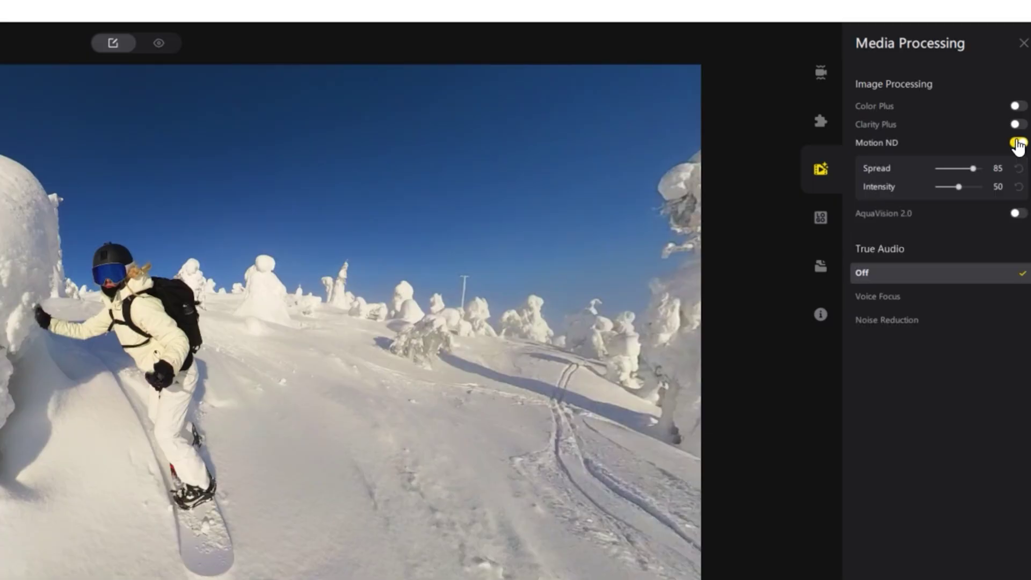
left_click(1018, 142)
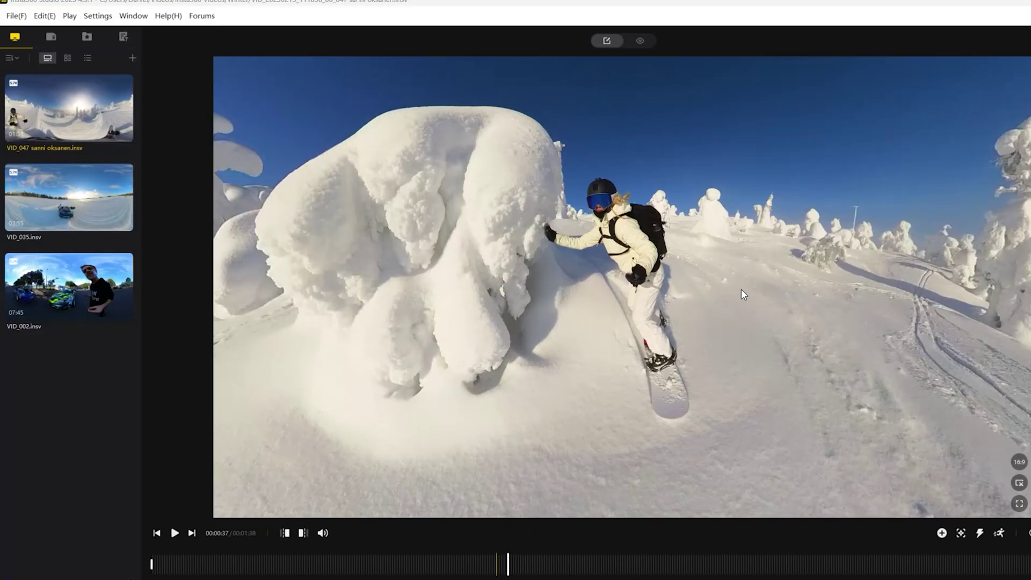
scroll(740, 298, "up", 2)
left_click_drag(739, 309, 532, 363)
left_click_drag(584, 340, 719, 245)
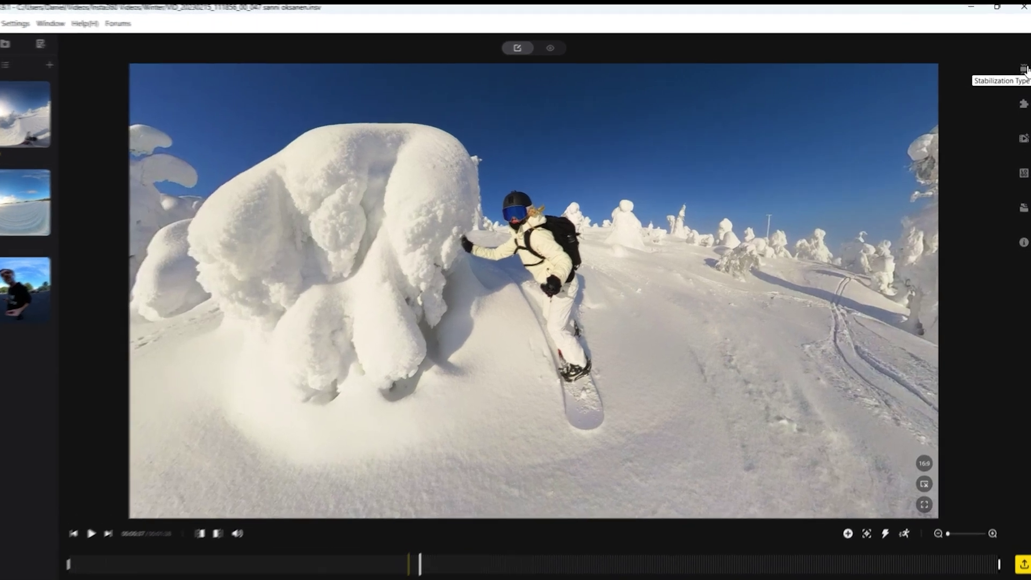
left_click(1024, 68)
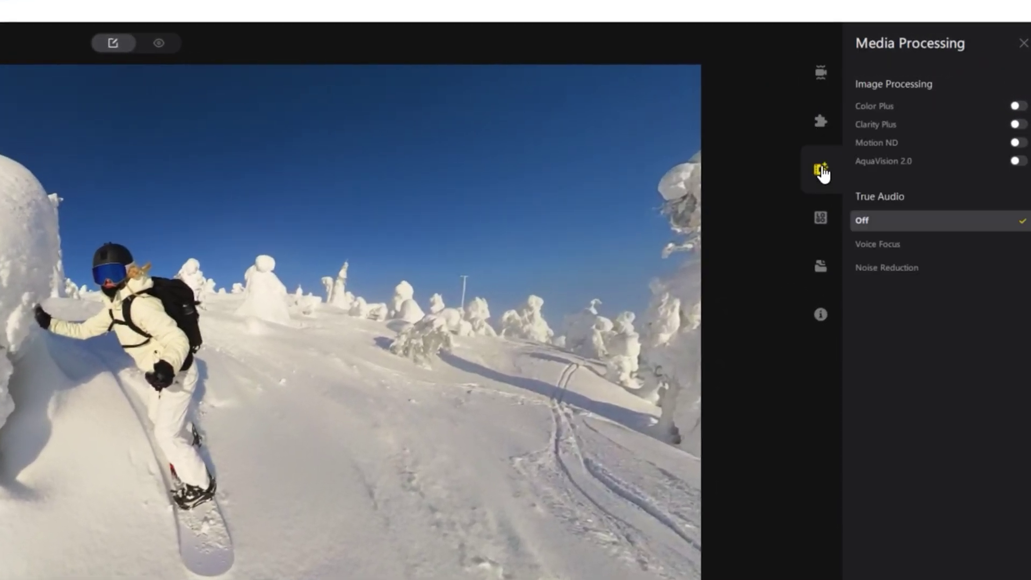
left_click(1016, 142)
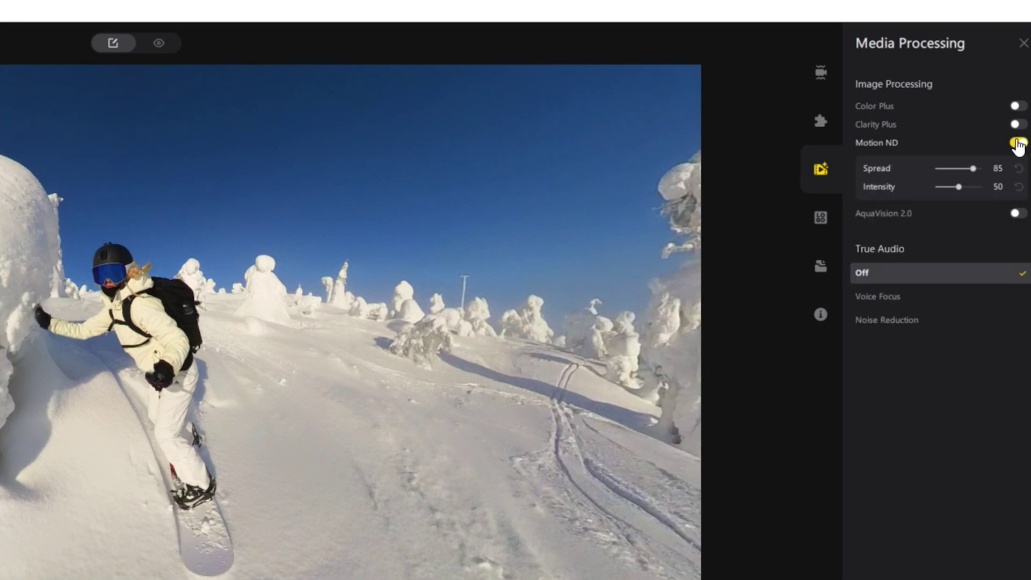
left_click(1017, 143)
left_click(1016, 142)
left_click(1017, 142)
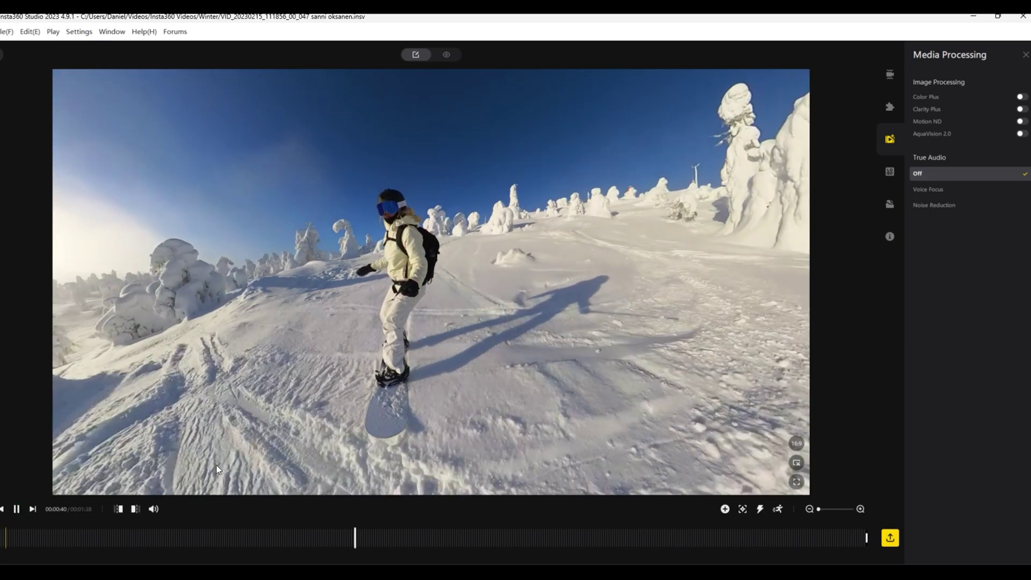
- Turn Motion ND on at Spread 85, Intensity 50, and preview the blurred playback
left_click(1022, 121)
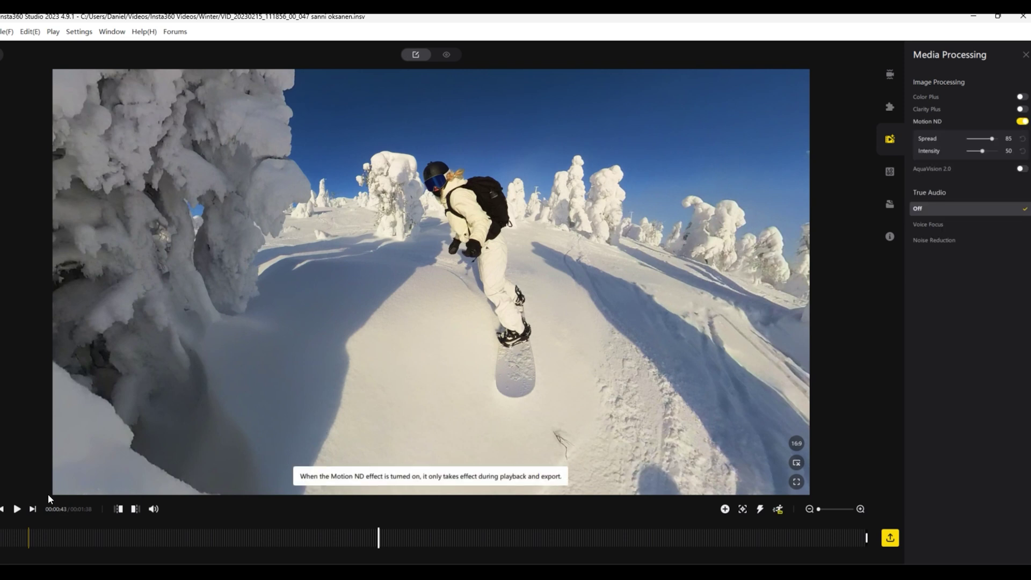
left_click(18, 509)
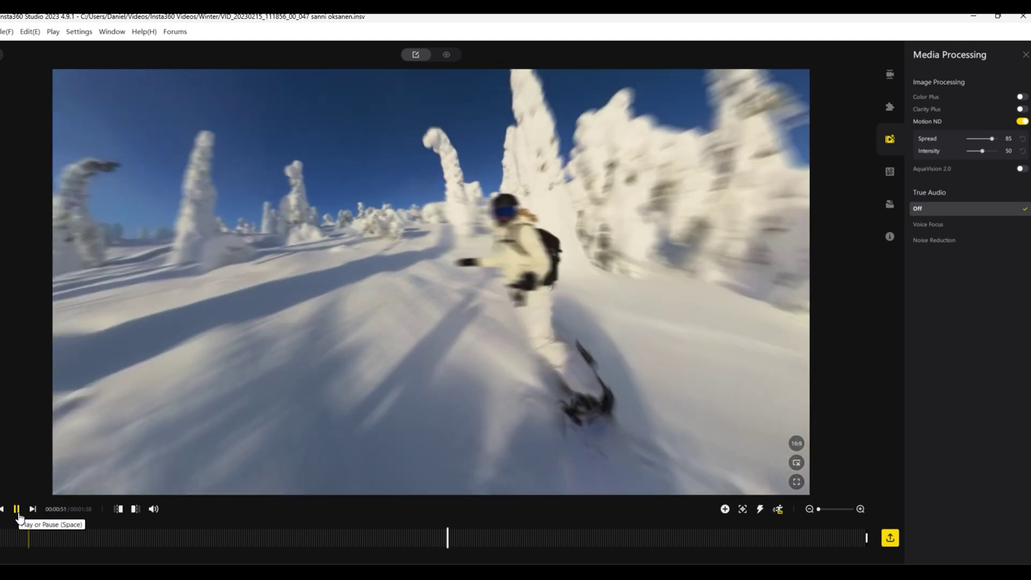
left_click(17, 510)
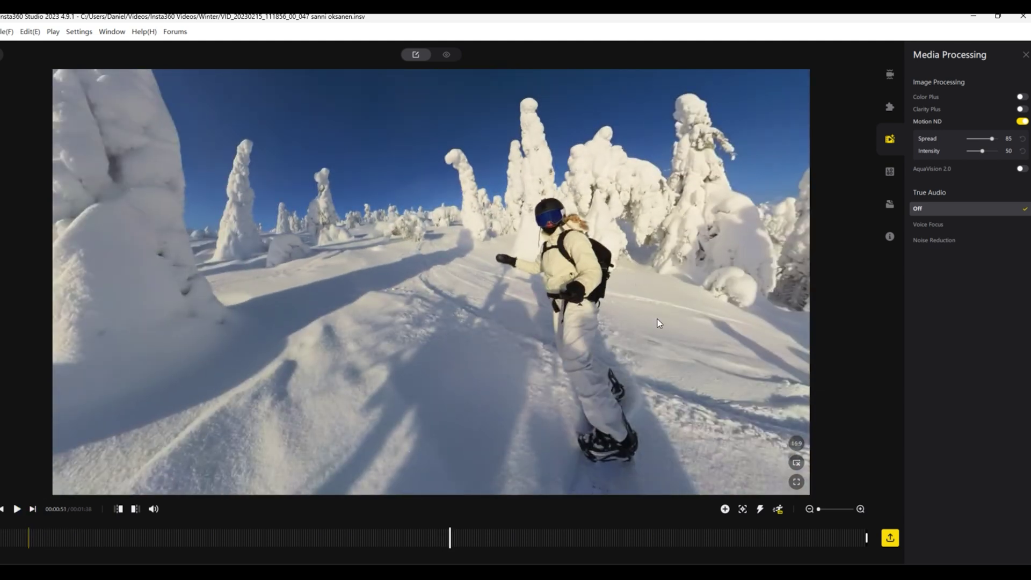
left_click_drag(657, 318, 568, 320)
left_click_drag(363, 295, 388, 284)
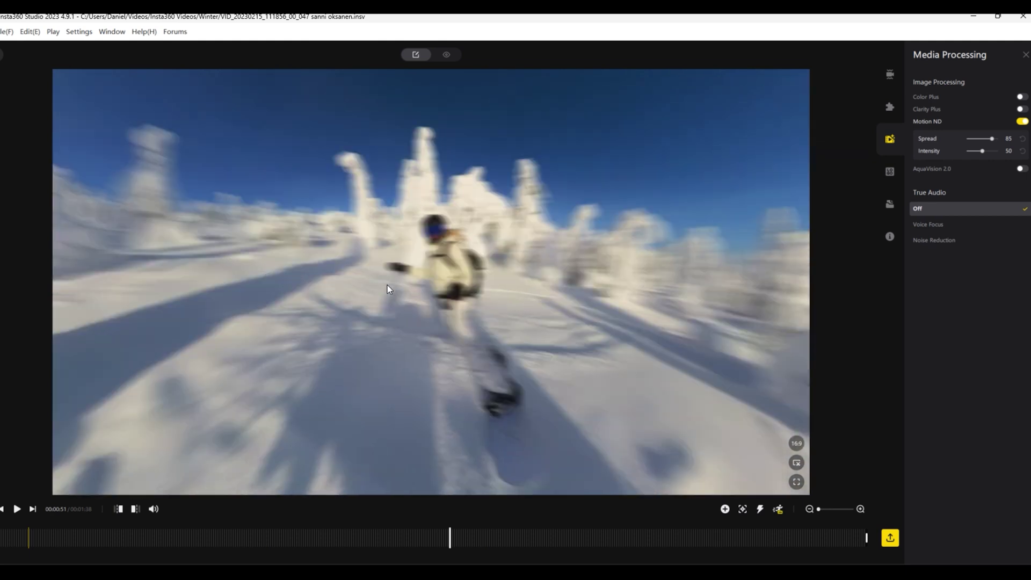
- Switch Motion ND off and swing the 360 view to compare sharpness
left_click(777, 509)
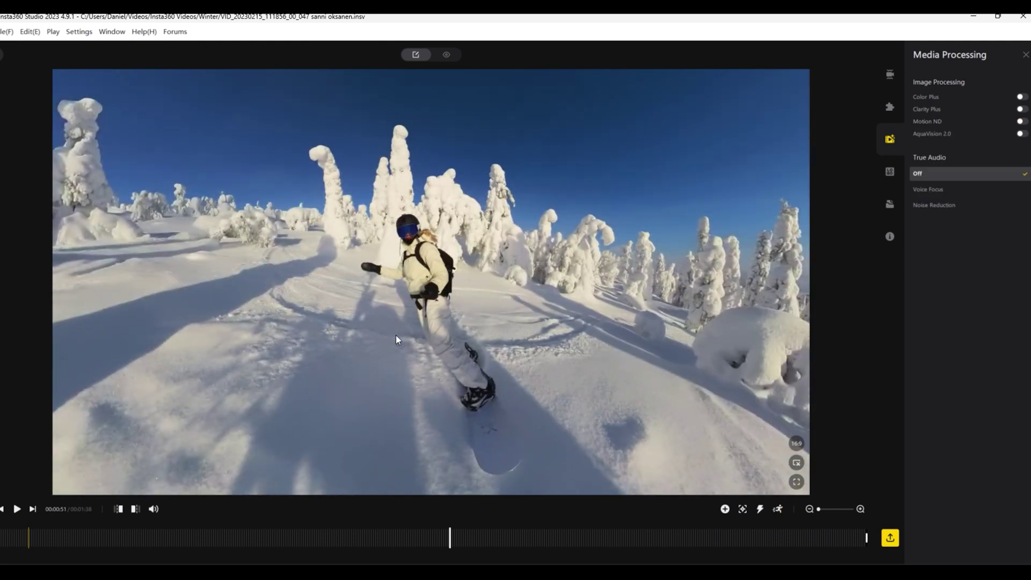
left_click_drag(395, 335, 531, 303)
left_click_drag(217, 319, 401, 322)
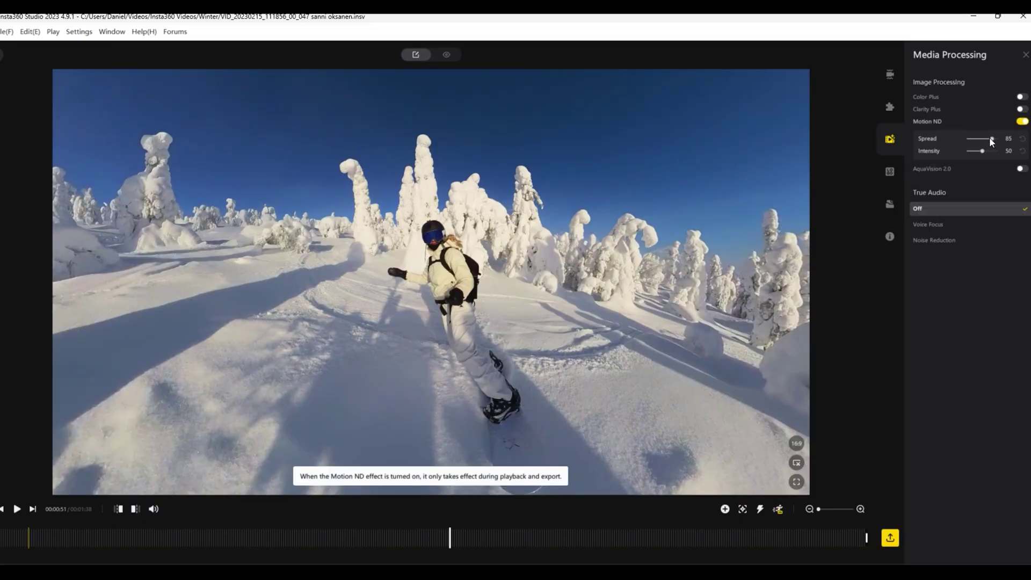
- Try Spread 45 and Intensity 26, then push both Motion ND sliders to 100
left_click_drag(991, 140, 980, 142)
left_click_drag(979, 151, 973, 151)
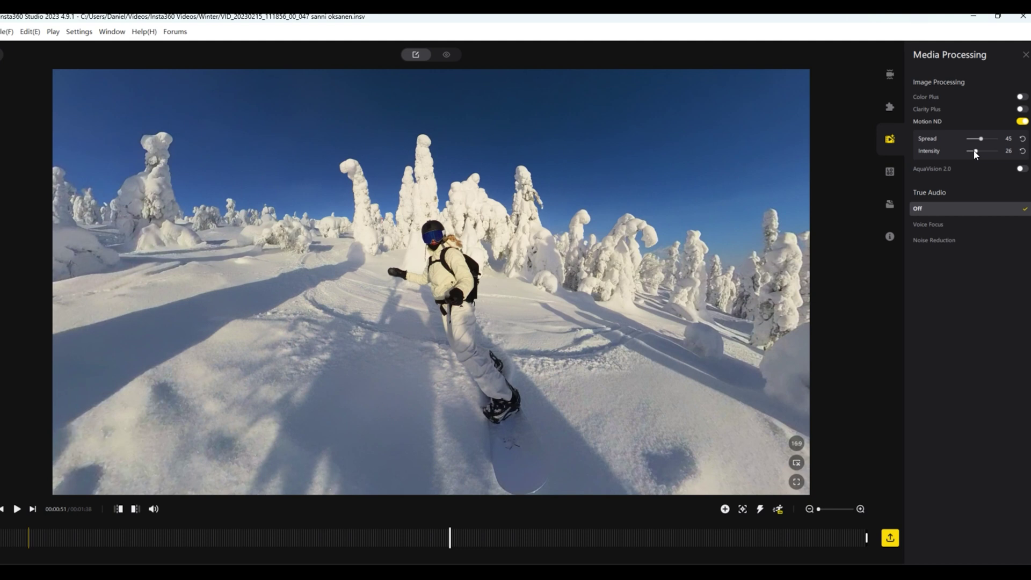
left_click_drag(345, 272, 503, 300)
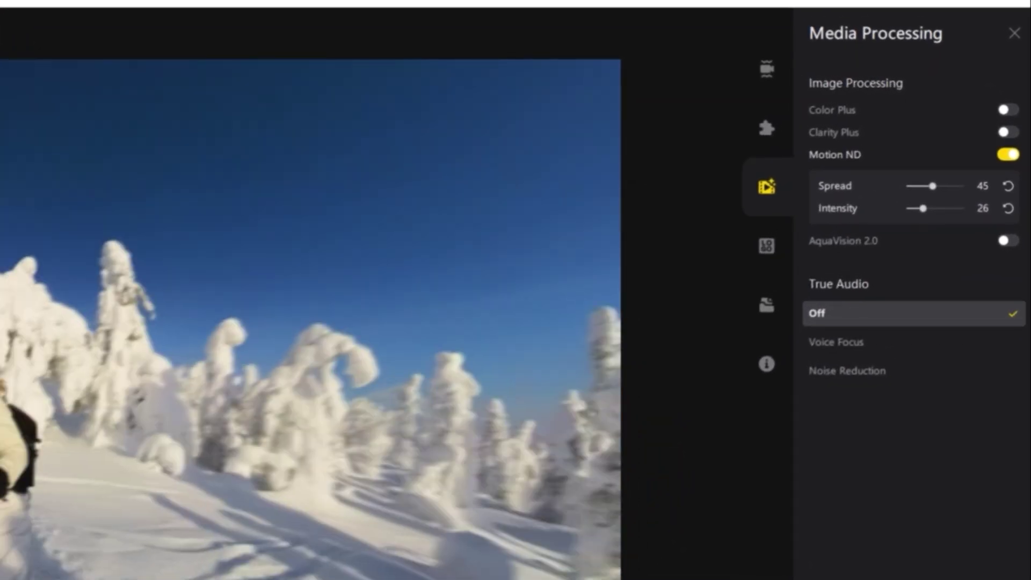
left_click_drag(922, 208, 966, 188)
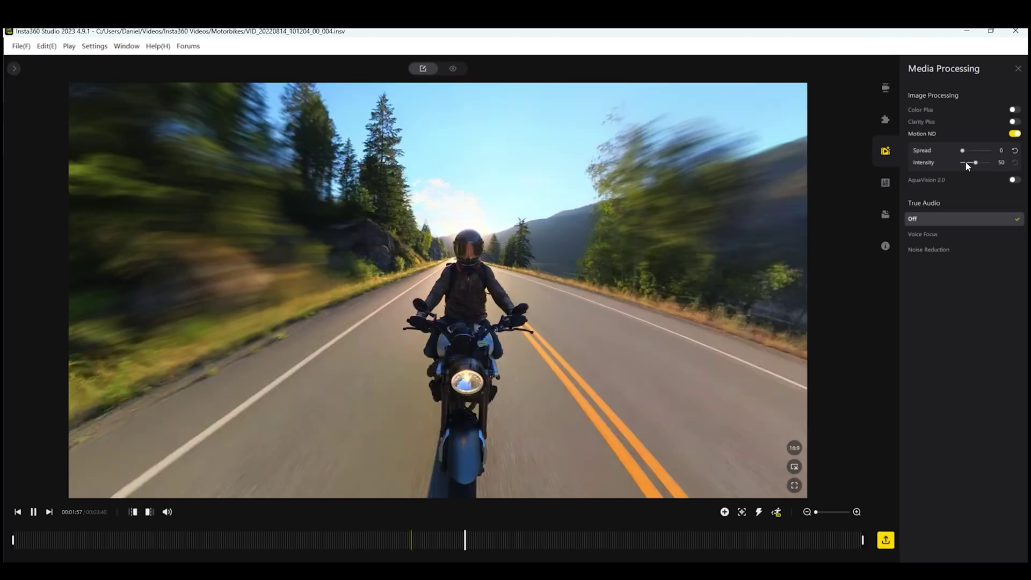
- Set the motorcycle clip's Motion ND Spread to 47 and Intensity to 48, then 3
left_click_drag(962, 150, 988, 151)
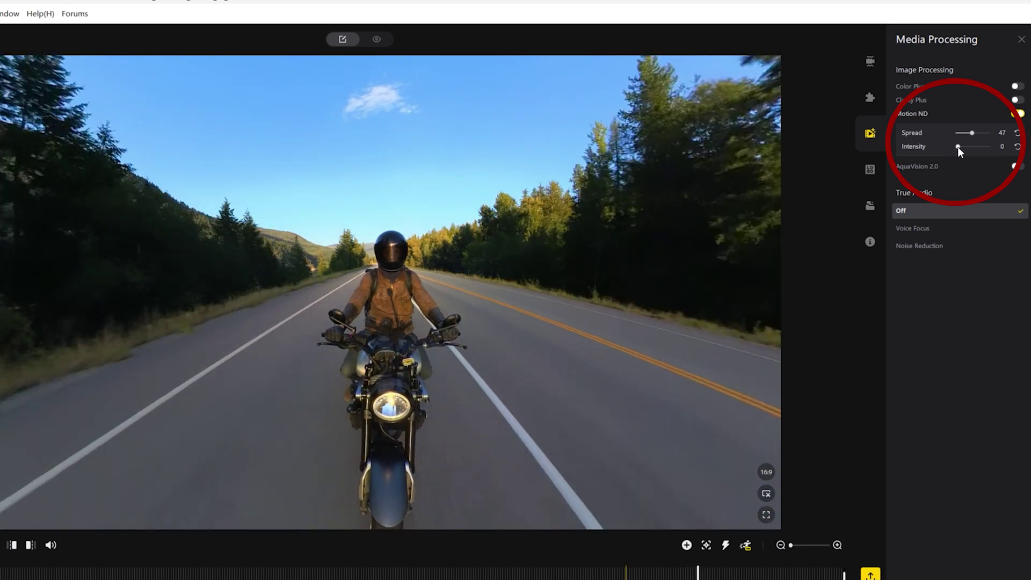
left_click_drag(958, 147, 971, 146)
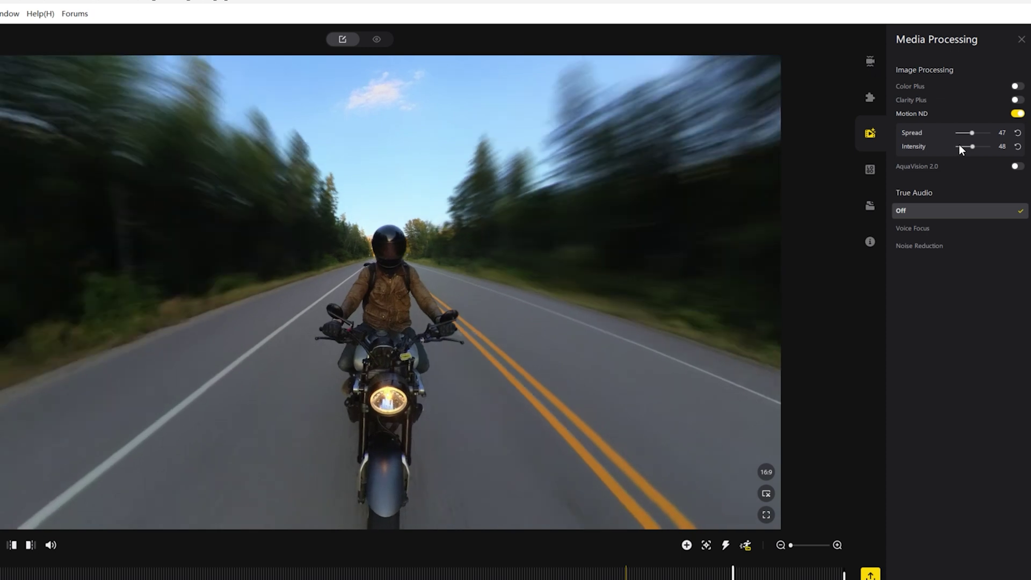
left_click(959, 144)
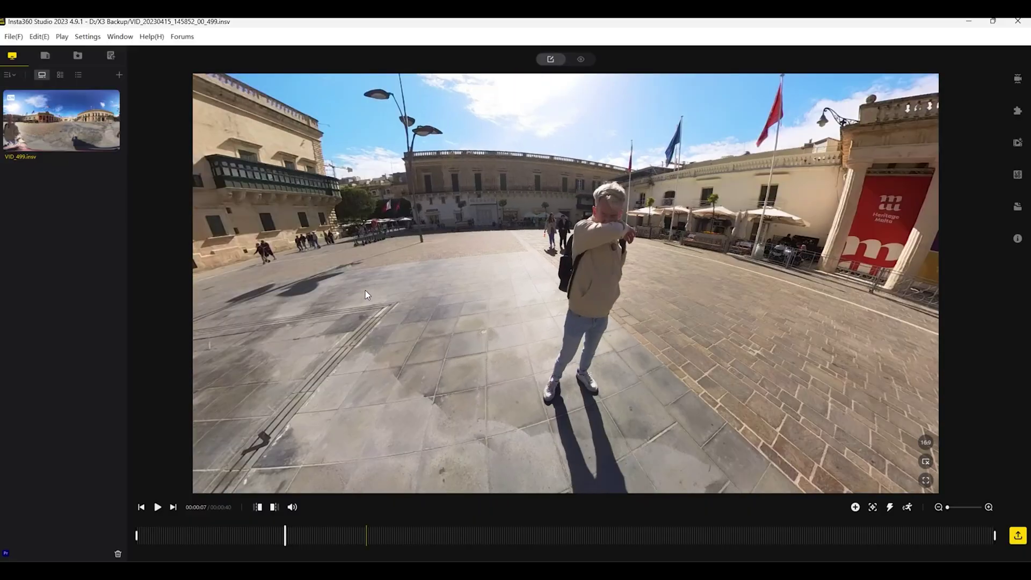
- Rotate the VID_499.insv town-square view to the right
left_click_drag(365, 290, 300, 295)
- Seek to 00:00:09, turn the view toward the palace, and open Media Processing
left_click(342, 537)
left_click_drag(429, 486, 920, 446)
left_click_drag(429, 346, 890, 347)
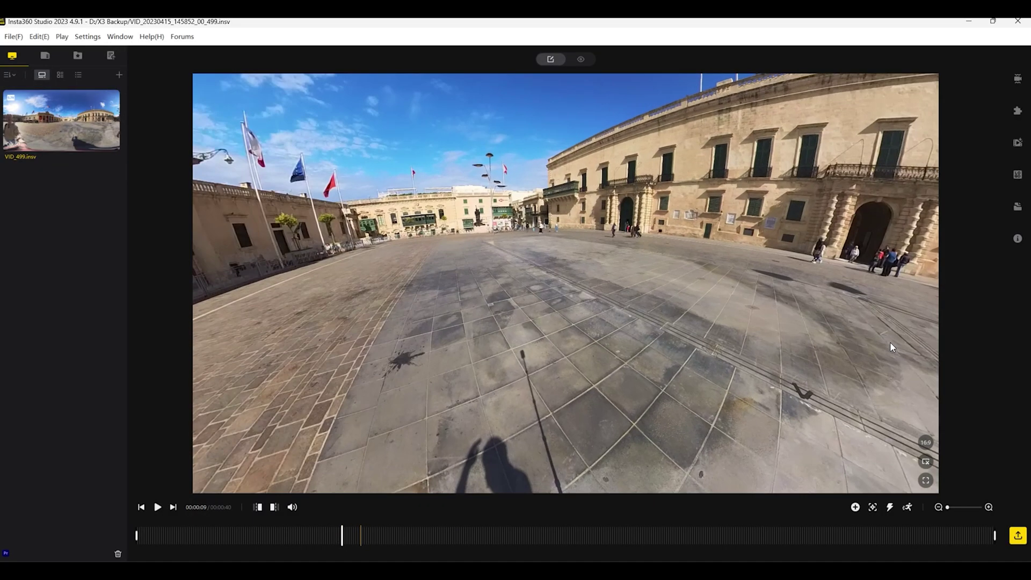
left_click_drag(510, 262, 893, 375)
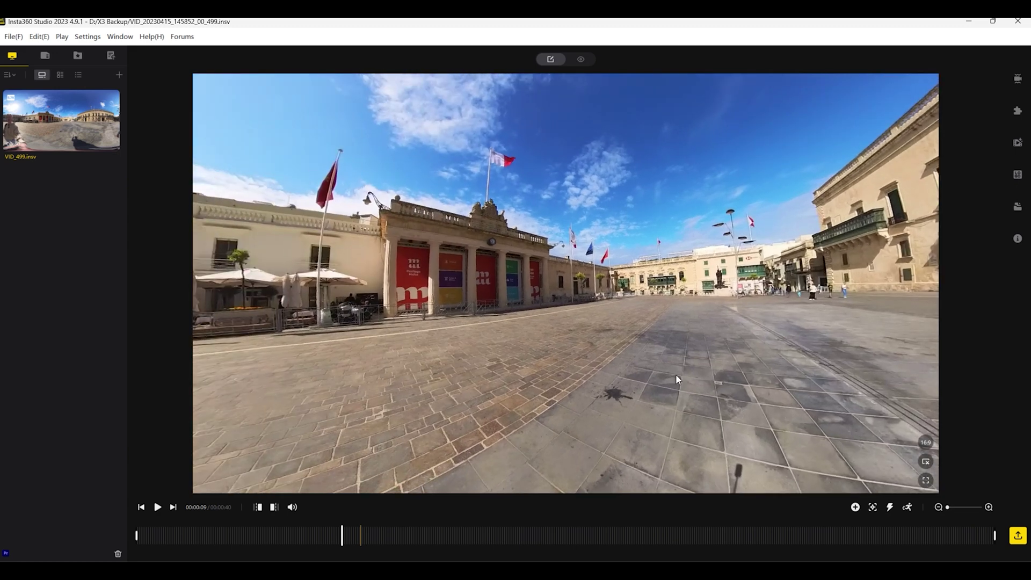
left_click(1018, 143)
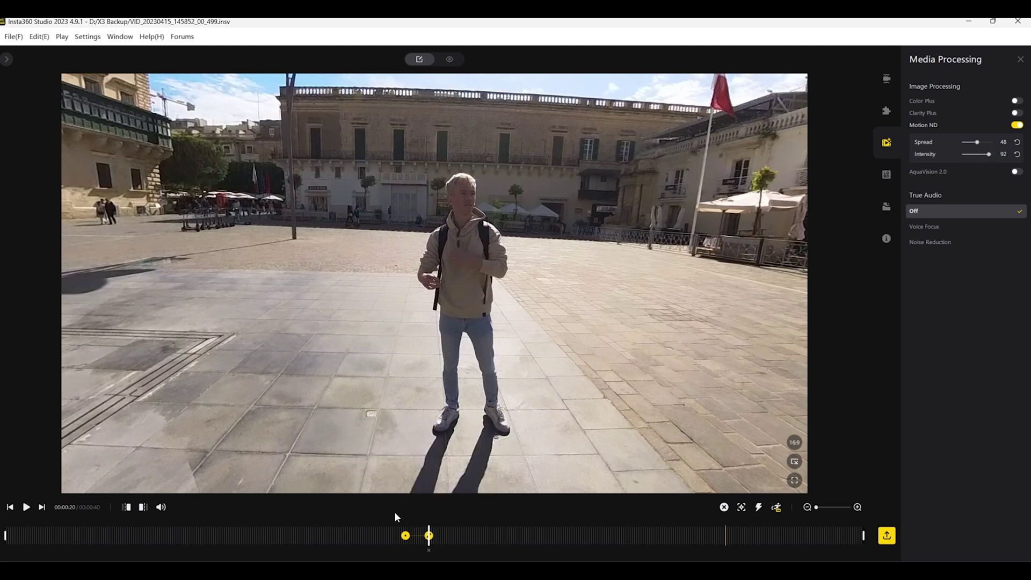
- Re-aim the 00:00:09 keyframe down the square and replay from just before it
key("space")
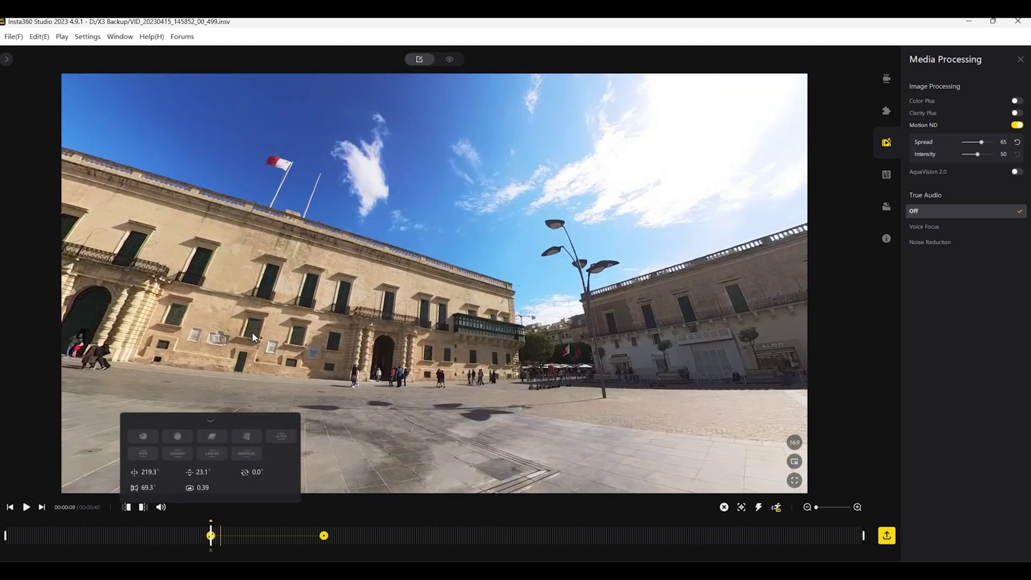
left_click_drag(771, 239, 708, 291)
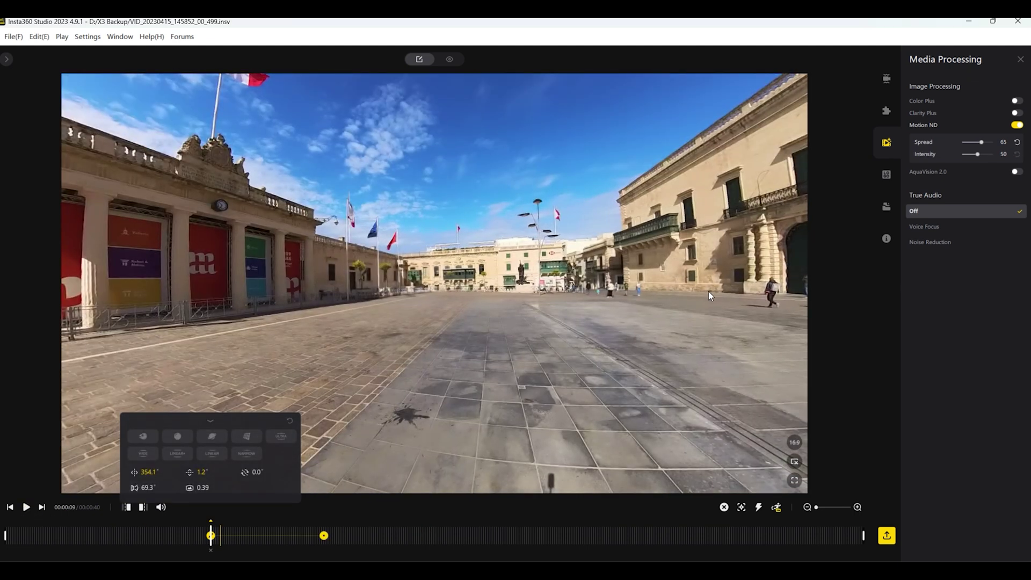
left_click(188, 537)
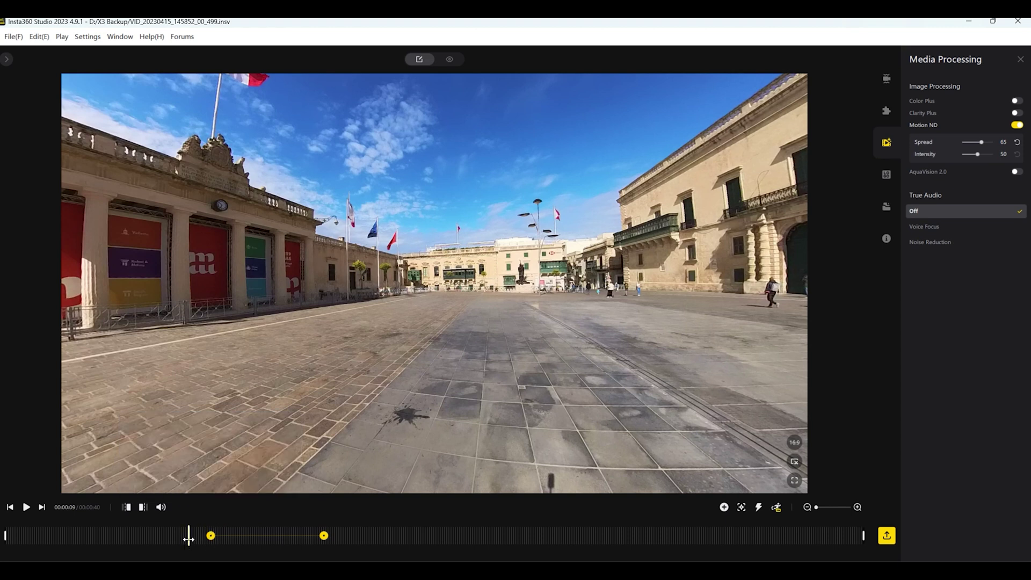
left_click(30, 506)
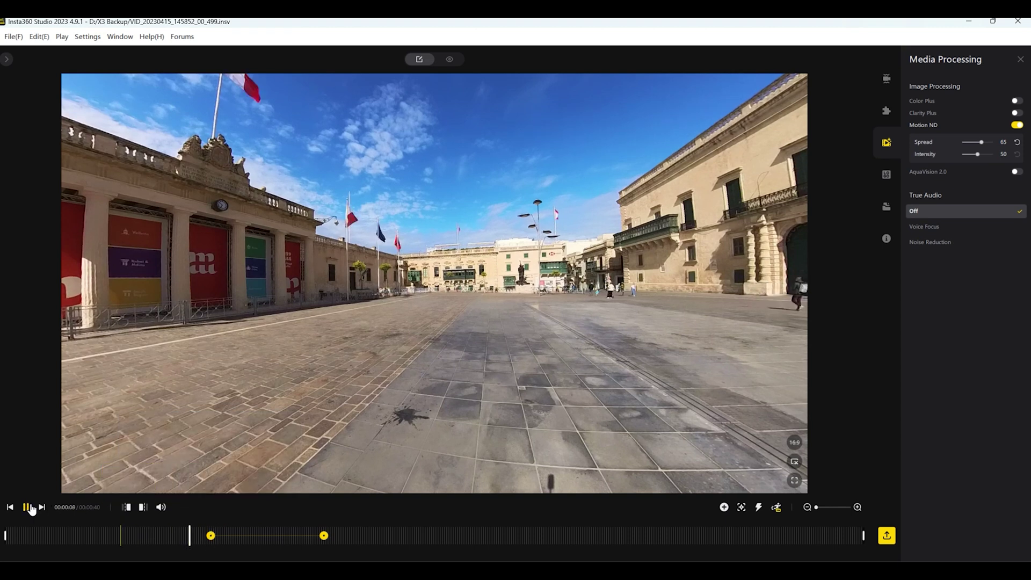